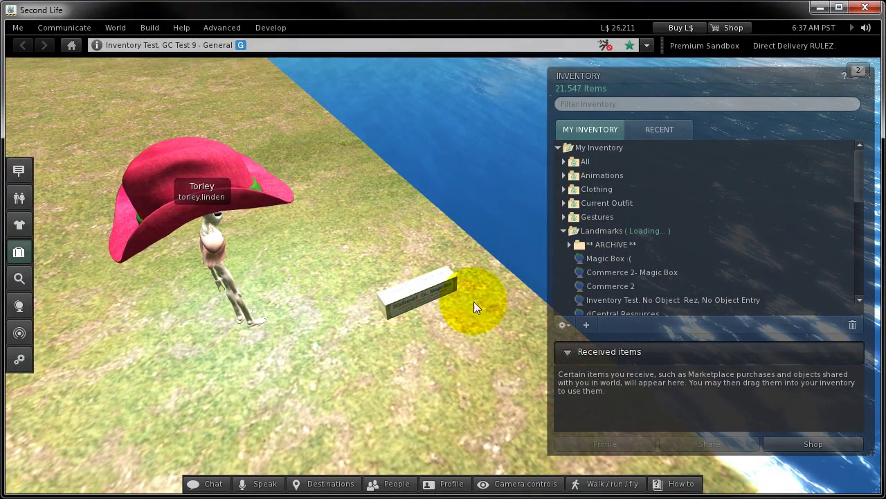
Step: Open the Xstreet SL Magic Box on the ground and copy its contents to the inventory
{"action": "left_click", "coordinate": [449, 292], "text": "alt"}
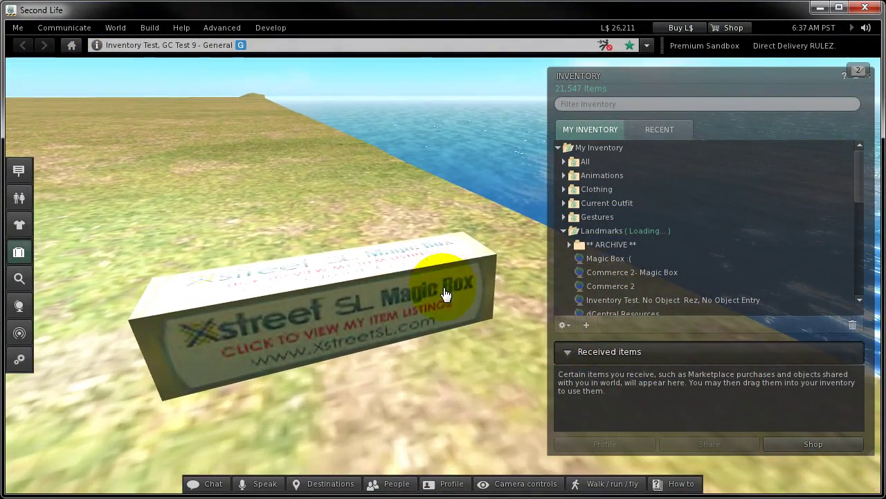
{"action": "right_click", "coordinate": [319, 315]}
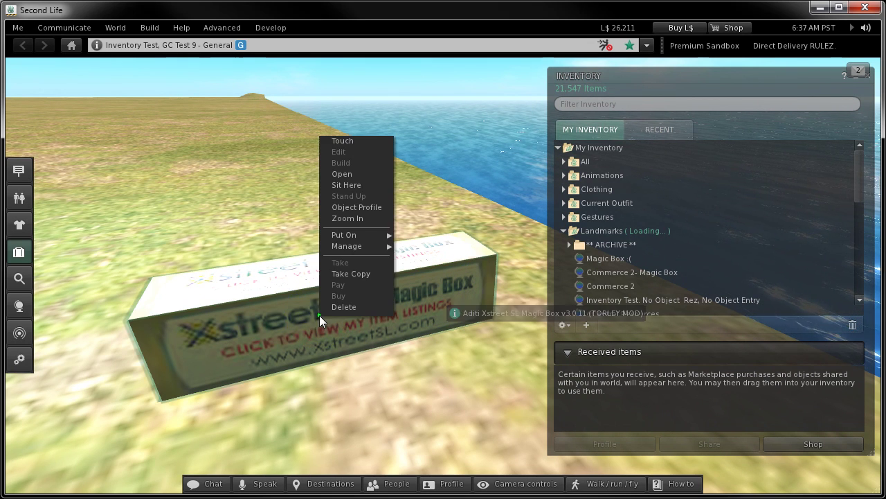
{"action": "left_click", "coordinate": [356, 174]}
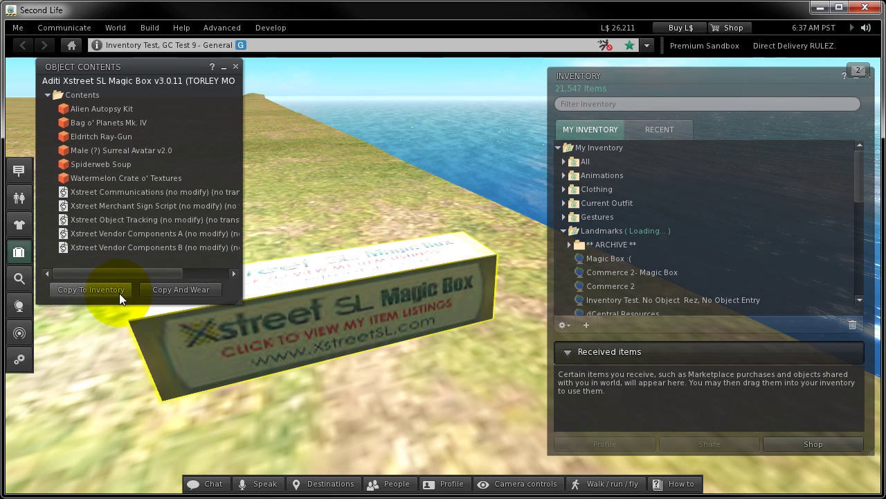
{"action": "left_click", "coordinate": [91, 290]}
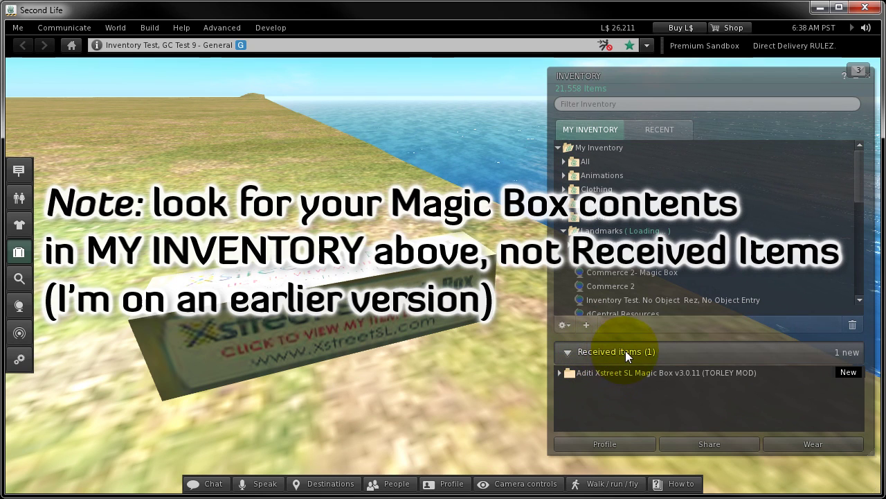
Step: Expand the received Magic Box folder and delete its five Xstreet scripts, from Xstreet Communications through Xstreet Vendor Components B
{"action": "left_click", "coordinate": [561, 373]}
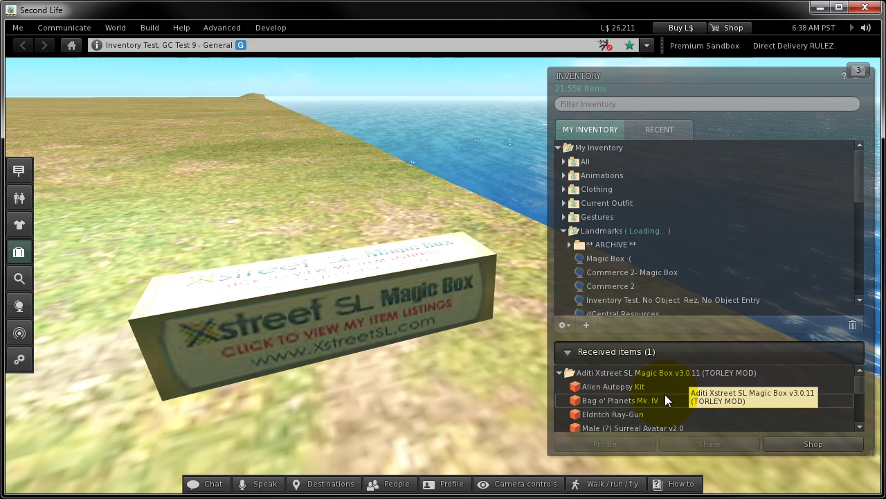
{"action": "left_click_drag", "start_coordinate": [670, 340], "coordinate": [679, 183]}
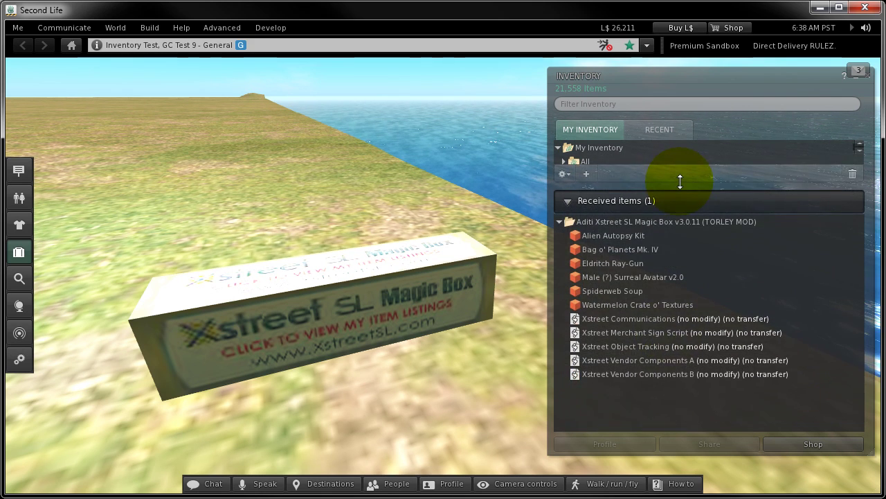
{"action": "left_click", "coordinate": [614, 321]}
{"action": "left_click", "coordinate": [609, 375], "text": "shift"}
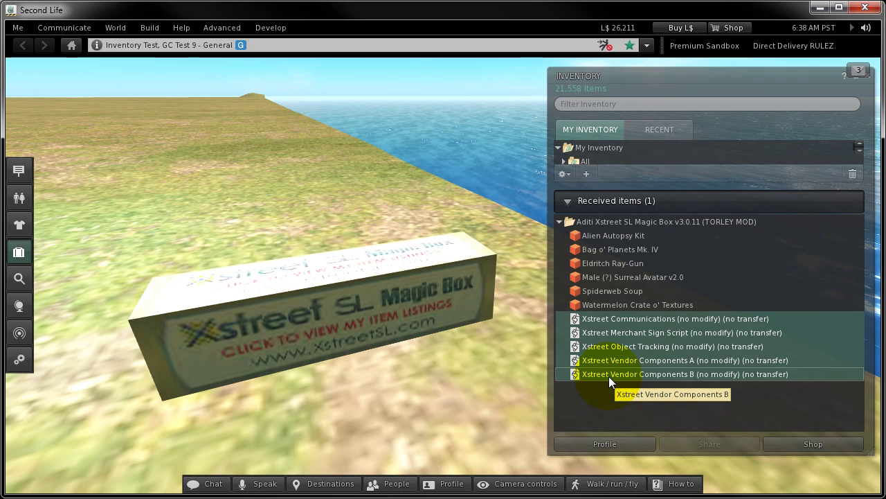
{"action": "key", "text": "Delete"}
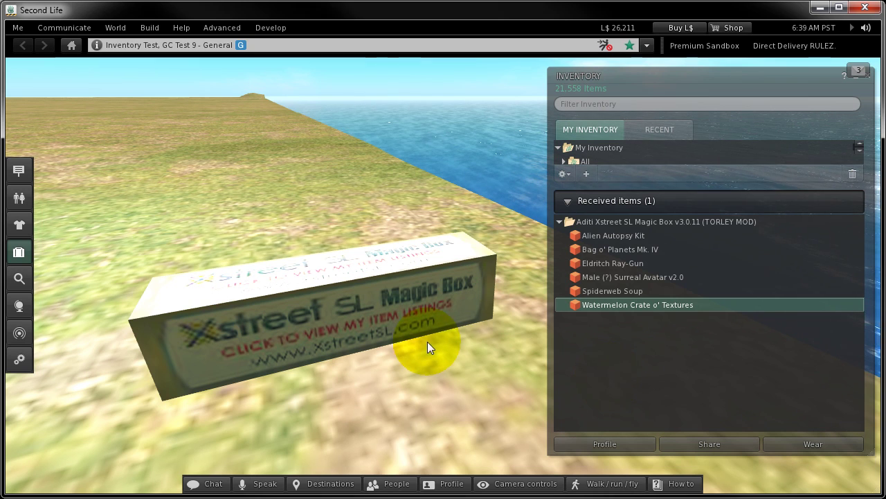
Step: Open the Merchant Outbox and transfer all six items into it, from Alien Autopsy Kit through Watermelon Crate o' Textures
{"action": "left_click", "coordinate": [17, 28]}
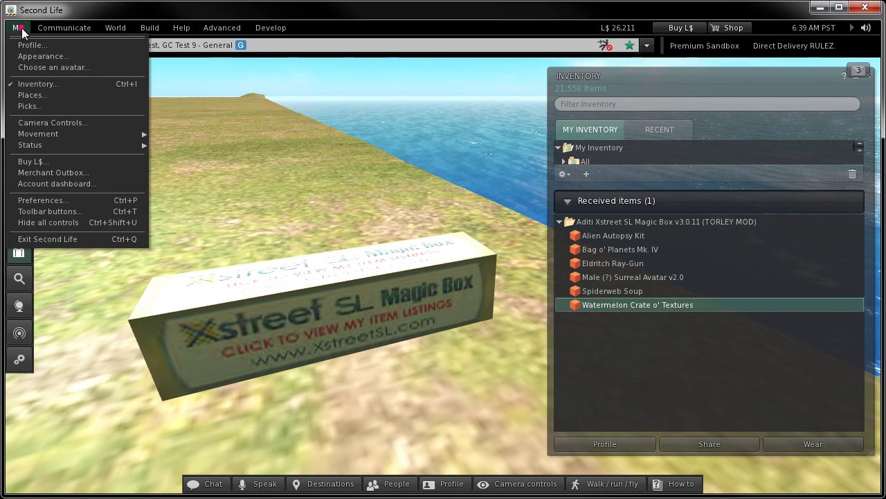
{"action": "left_click", "coordinate": [100, 174]}
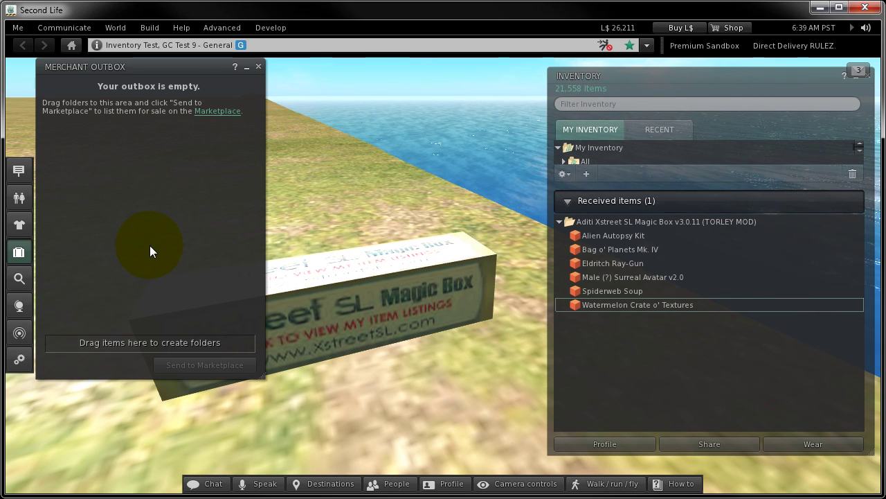
{"action": "left_click", "coordinate": [639, 237]}
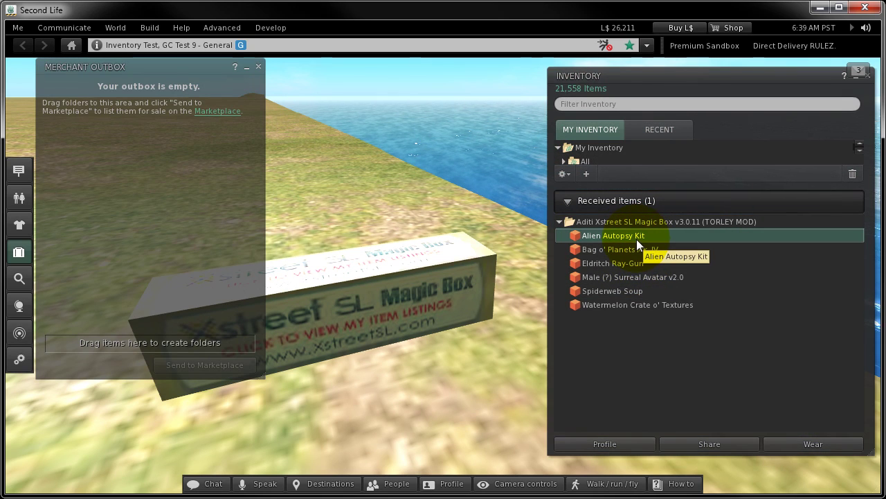
{"action": "left_click", "coordinate": [647, 305], "text": "shift"}
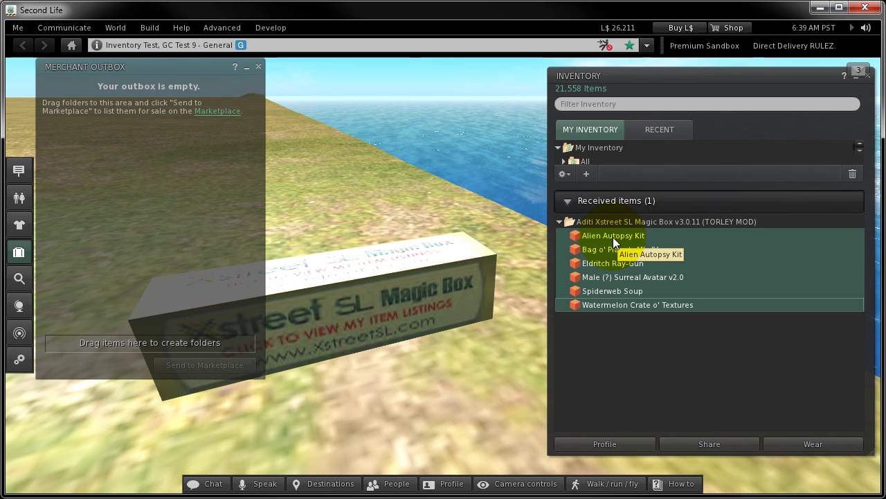
{"action": "left_click_drag", "start_coordinate": [612, 237], "coordinate": [178, 215]}
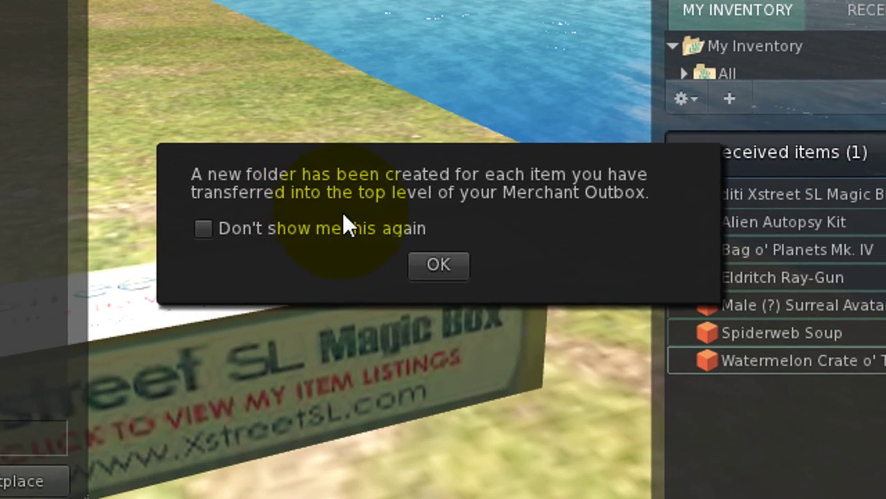
{"action": "left_click", "coordinate": [453, 264]}
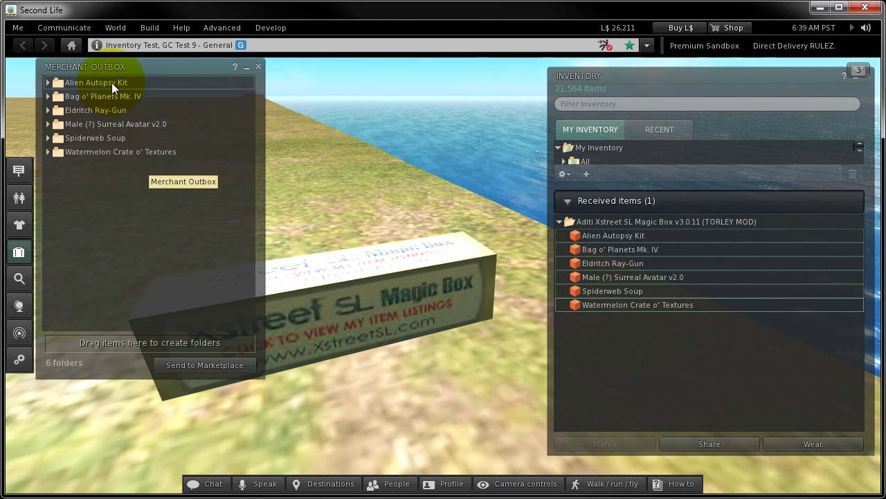
Step: Expand the six item folders in the Merchant Outbox to check their contents, and send them all to the Marketplace
{"action": "left_click", "coordinate": [47, 153]}
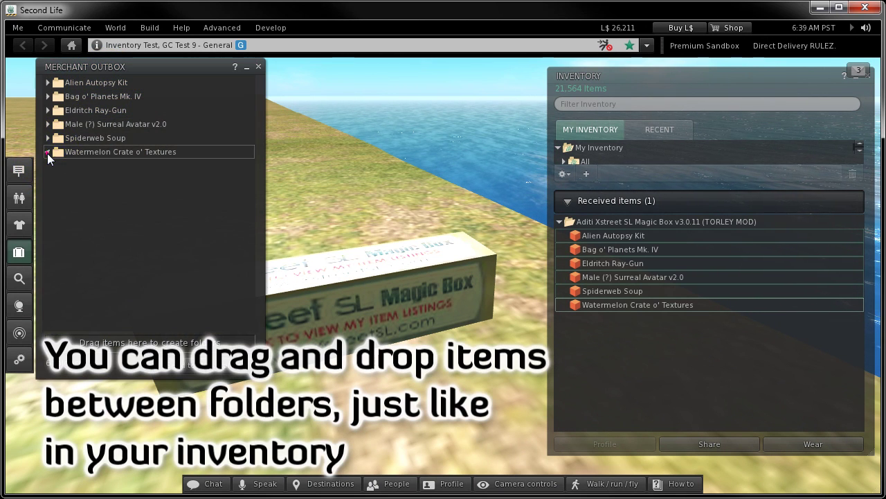
{"action": "left_click", "coordinate": [47, 139]}
{"action": "left_click", "coordinate": [48, 124]}
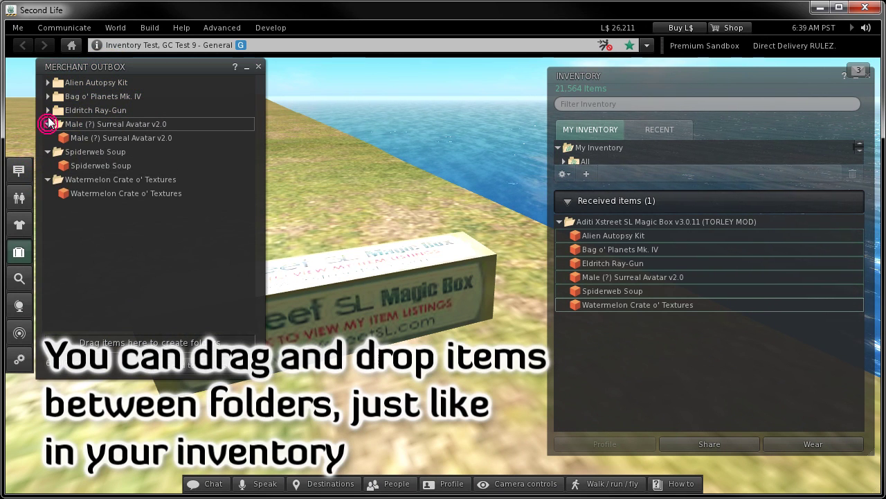
{"action": "left_click", "coordinate": [47, 110]}
{"action": "left_click", "coordinate": [47, 96]}
{"action": "left_click", "coordinate": [47, 83]}
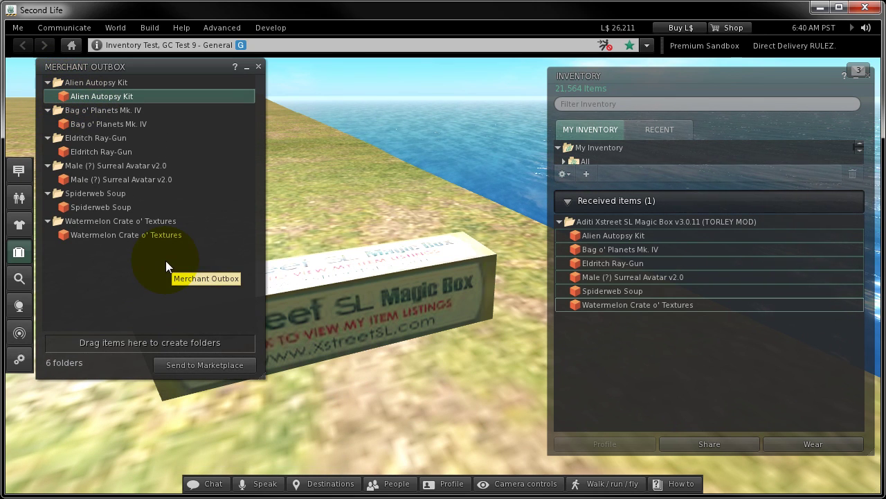
{"action": "left_click", "coordinate": [236, 367]}
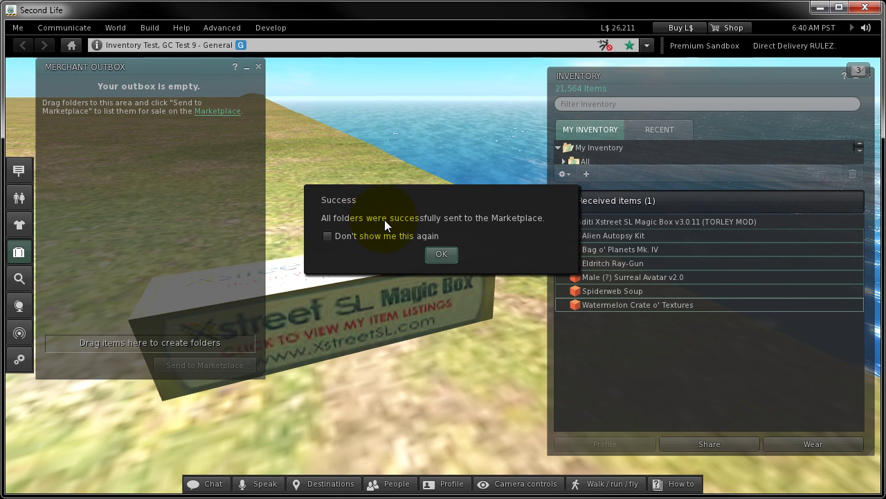
{"action": "left_click", "coordinate": [442, 254]}
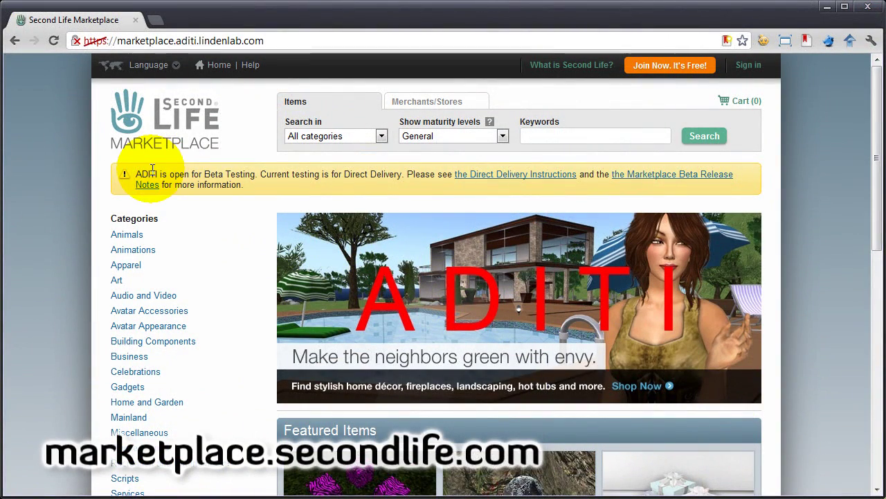
Step: Switch to the Second Life Marketplace website, sign in, and open the Manage listings page from Merchant home
{"action": "left_click", "coordinate": [749, 65]}
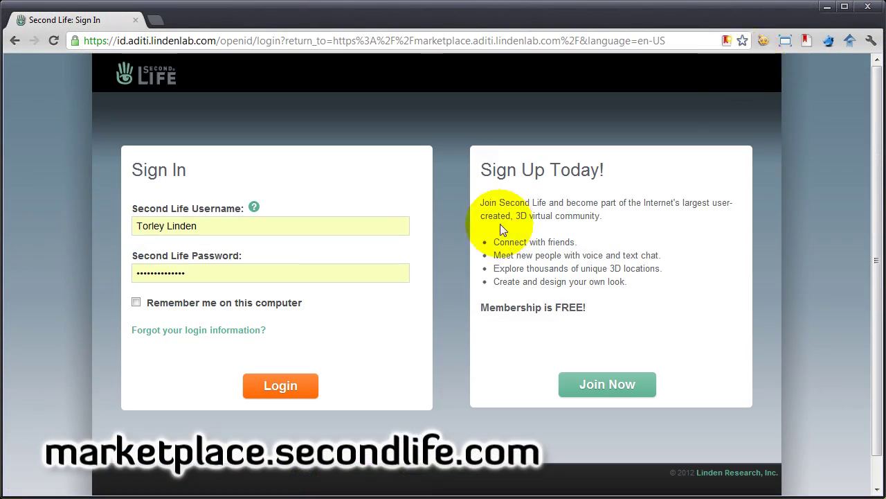
{"action": "left_click", "coordinate": [304, 389]}
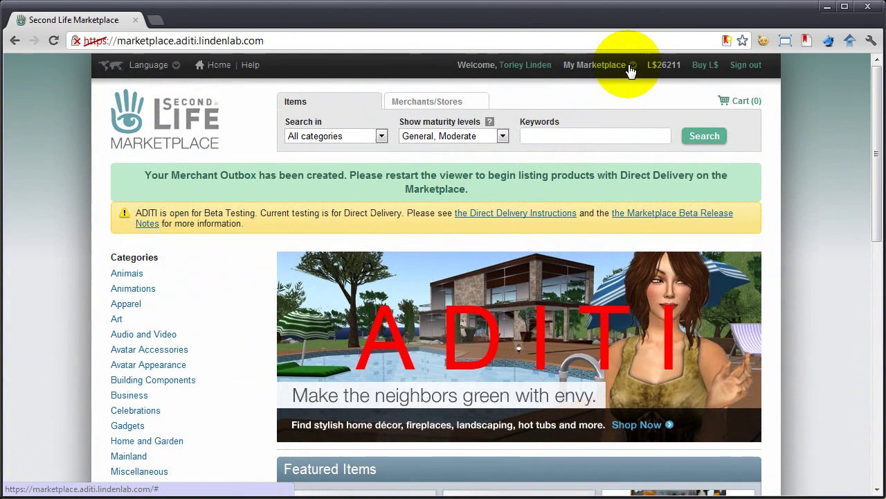
{"action": "left_click", "coordinate": [631, 67]}
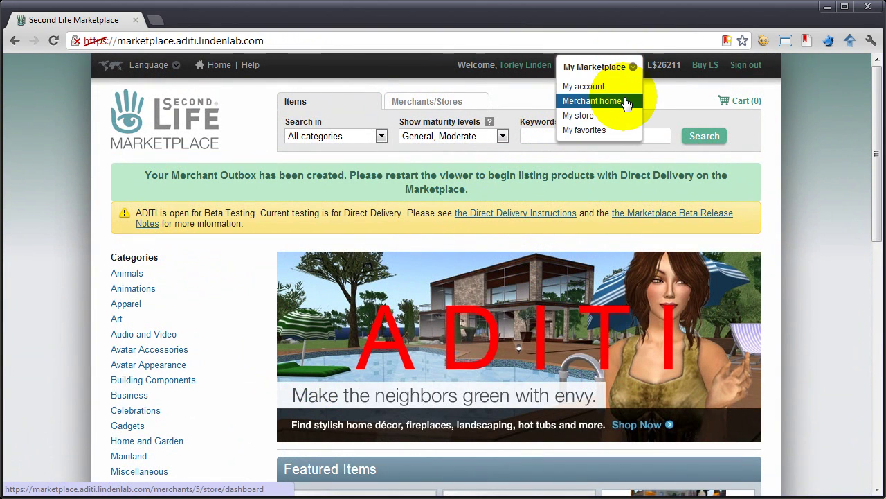
{"action": "left_click", "coordinate": [627, 102]}
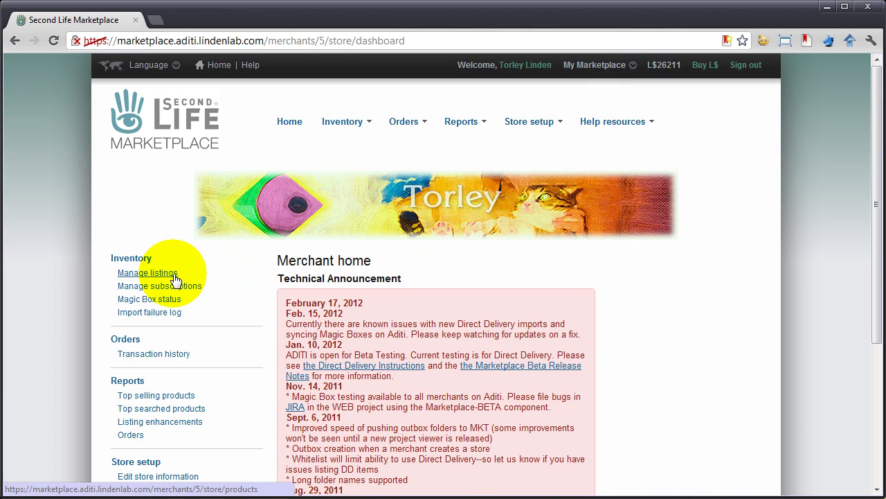
{"action": "left_click", "coordinate": [176, 277]}
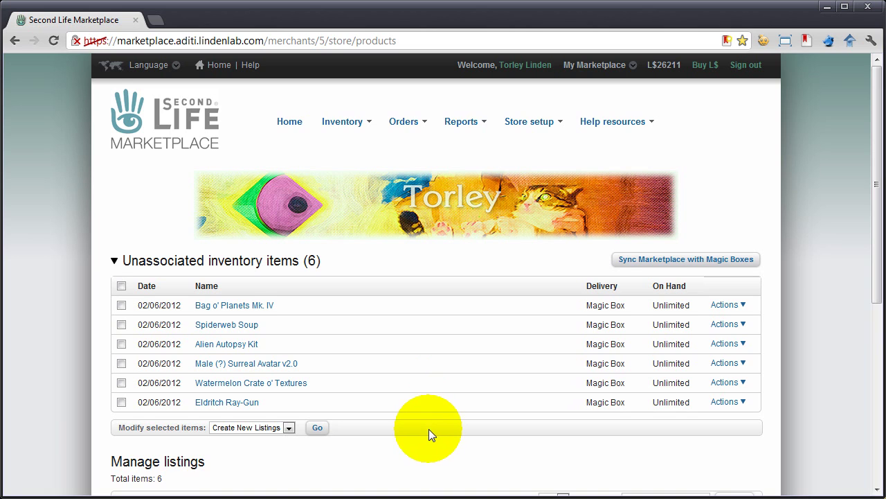
Step: Select all the unassociated inventory items and choose a bulk action for them
{"action": "scroll", "coordinate": [430, 431], "scroll_direction": "down", "scroll_amount": 1}
{"action": "scroll", "coordinate": [428, 428], "scroll_direction": "down", "scroll_amount": 2}
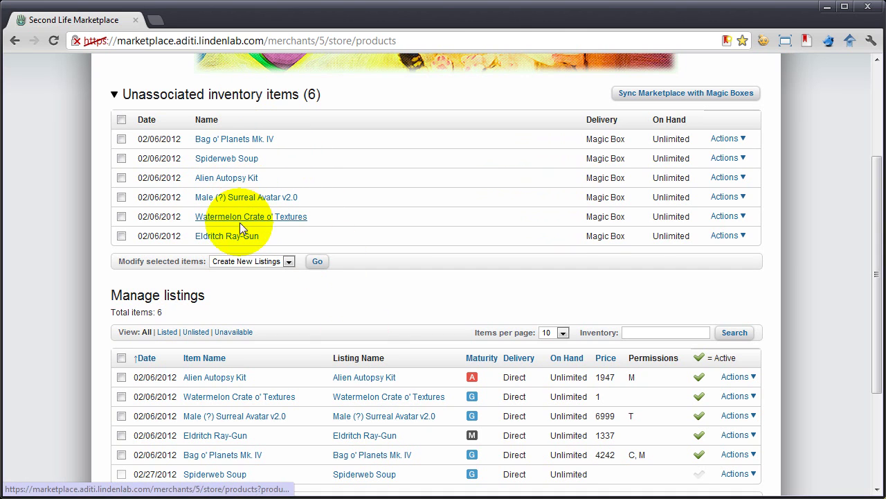
{"action": "left_click", "coordinate": [122, 119]}
{"action": "left_click", "coordinate": [235, 264]}
{"action": "left_click", "coordinate": [241, 279]}
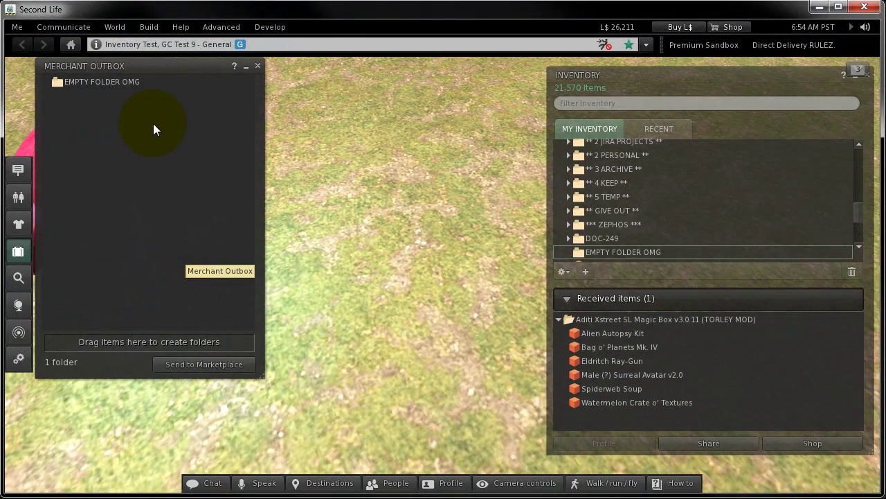
Step: In the Second Life viewer, try to send EMPTY FOLDER OMG from the Merchant Outbox to the Marketplace, and open the error log
{"action": "left_click", "coordinate": [151, 85]}
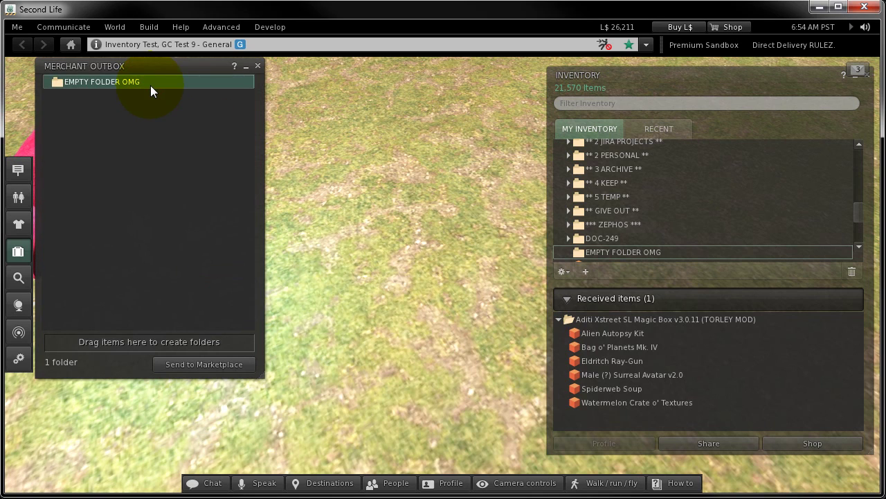
{"action": "left_click", "coordinate": [245, 365]}
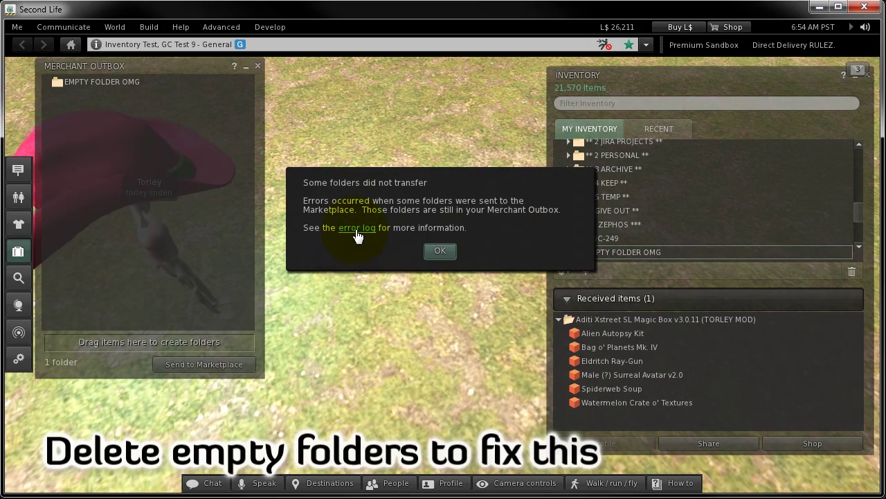
{"action": "left_click", "coordinate": [355, 229]}
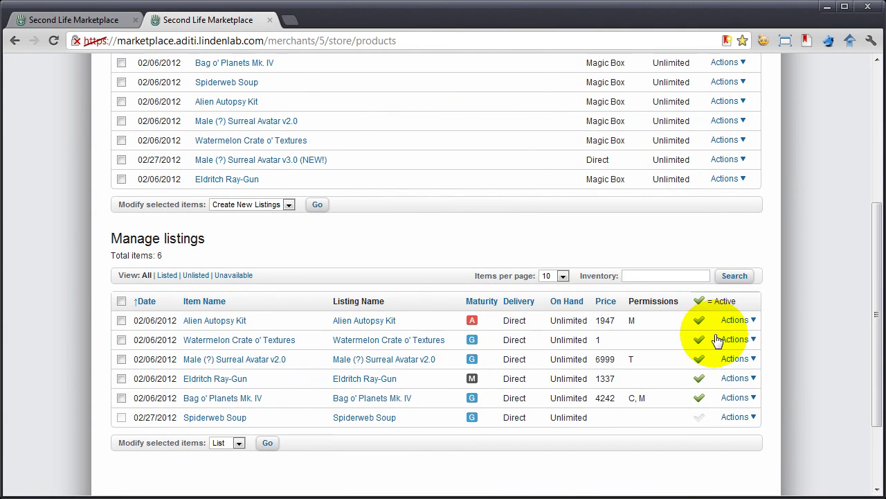
Step: Run a test delivery of the Alien Autopsy Kit listing on the Marketplace listings page
{"action": "left_click", "coordinate": [748, 323]}
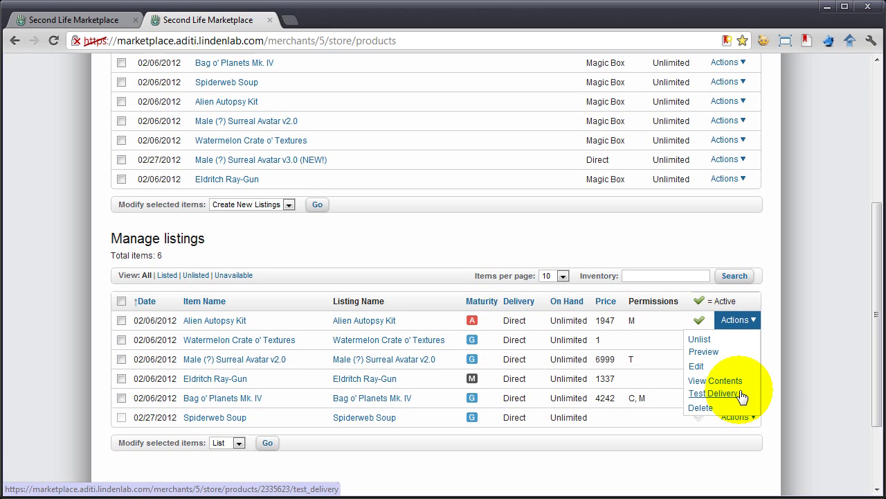
{"action": "left_click", "coordinate": [714, 393]}
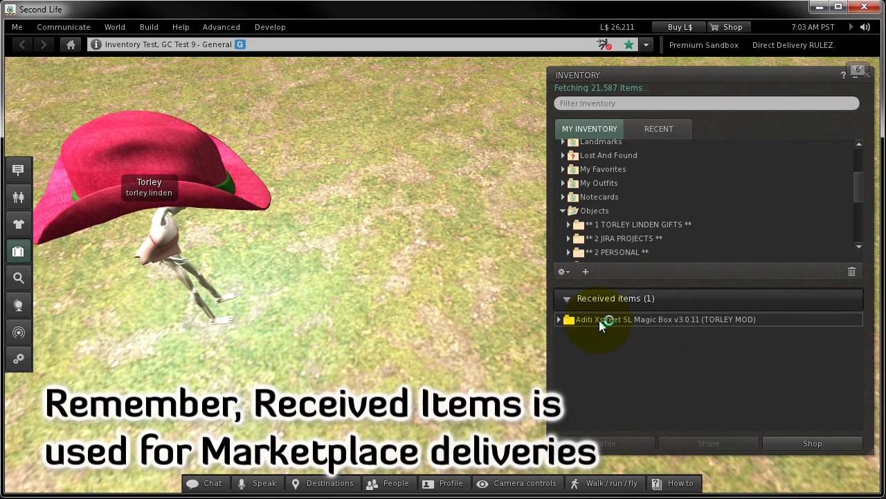
Step: In the Second Life viewer, move the received Magic Box folder into the inventory's Objects folder and close the inventory
{"action": "left_click", "coordinate": [599, 320]}
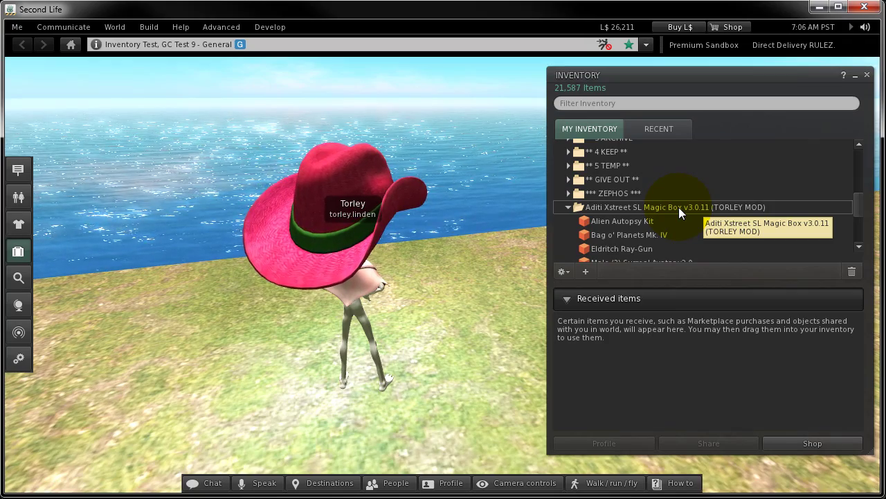
{"action": "left_click", "coordinate": [868, 76]}
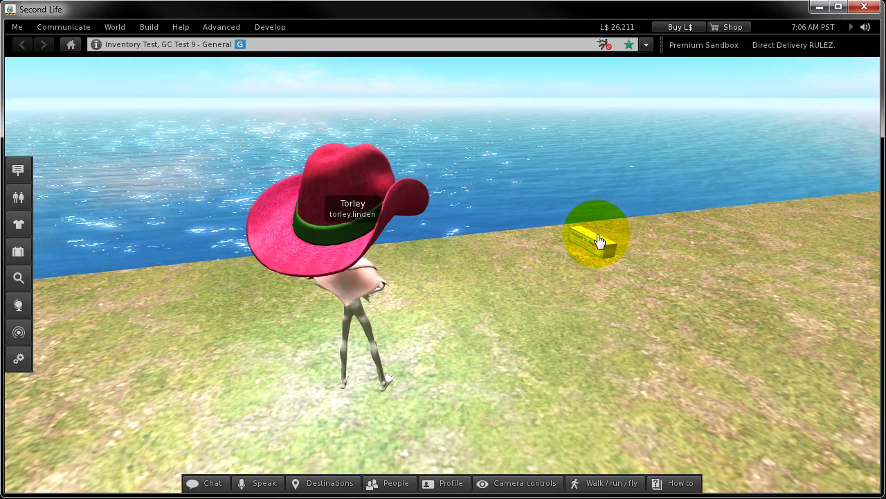
Step: Delete the Xstreet SL Magic Box object standing on the grass near the water
{"action": "left_click", "coordinate": [599, 240], "text": "alt"}
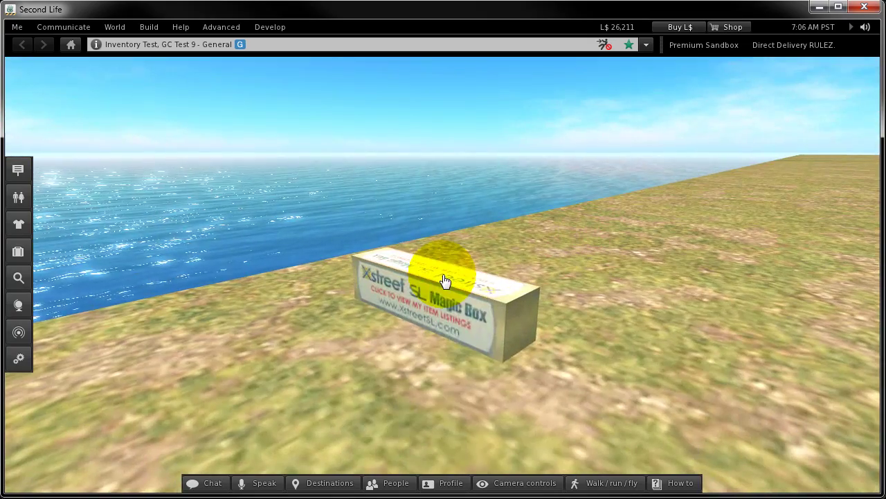
{"action": "right_click", "coordinate": [444, 277]}
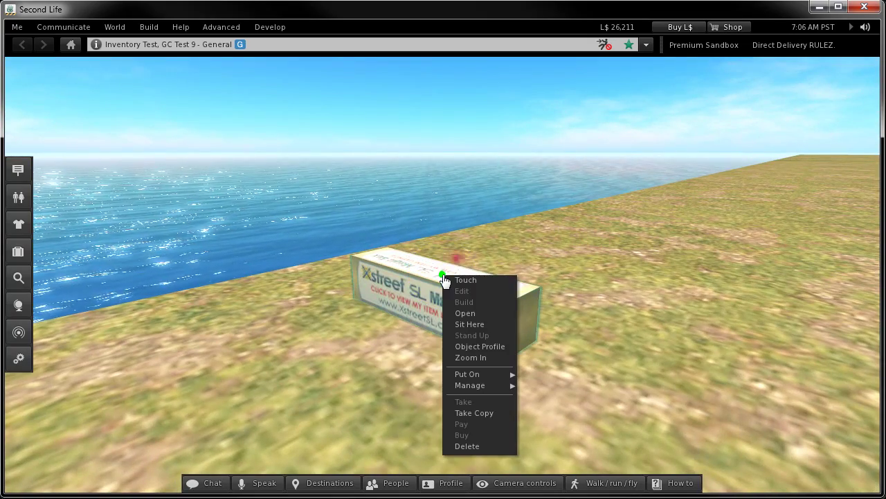
{"action": "left_click", "coordinate": [485, 447]}
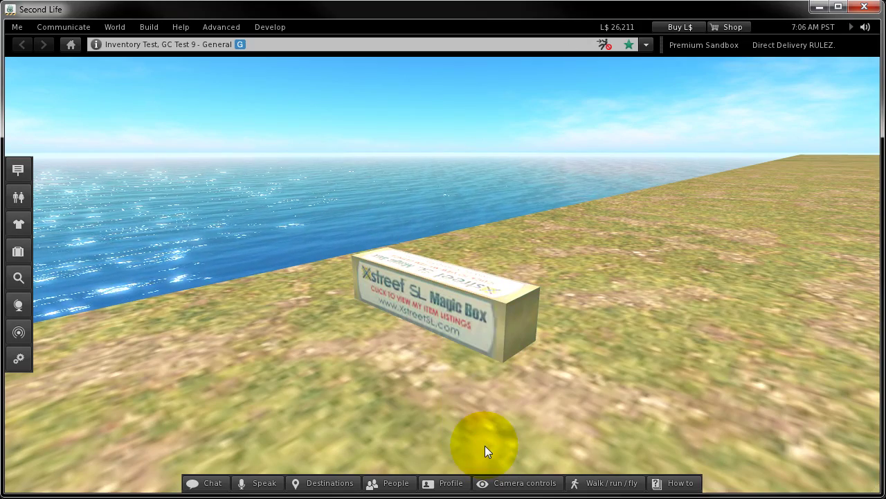